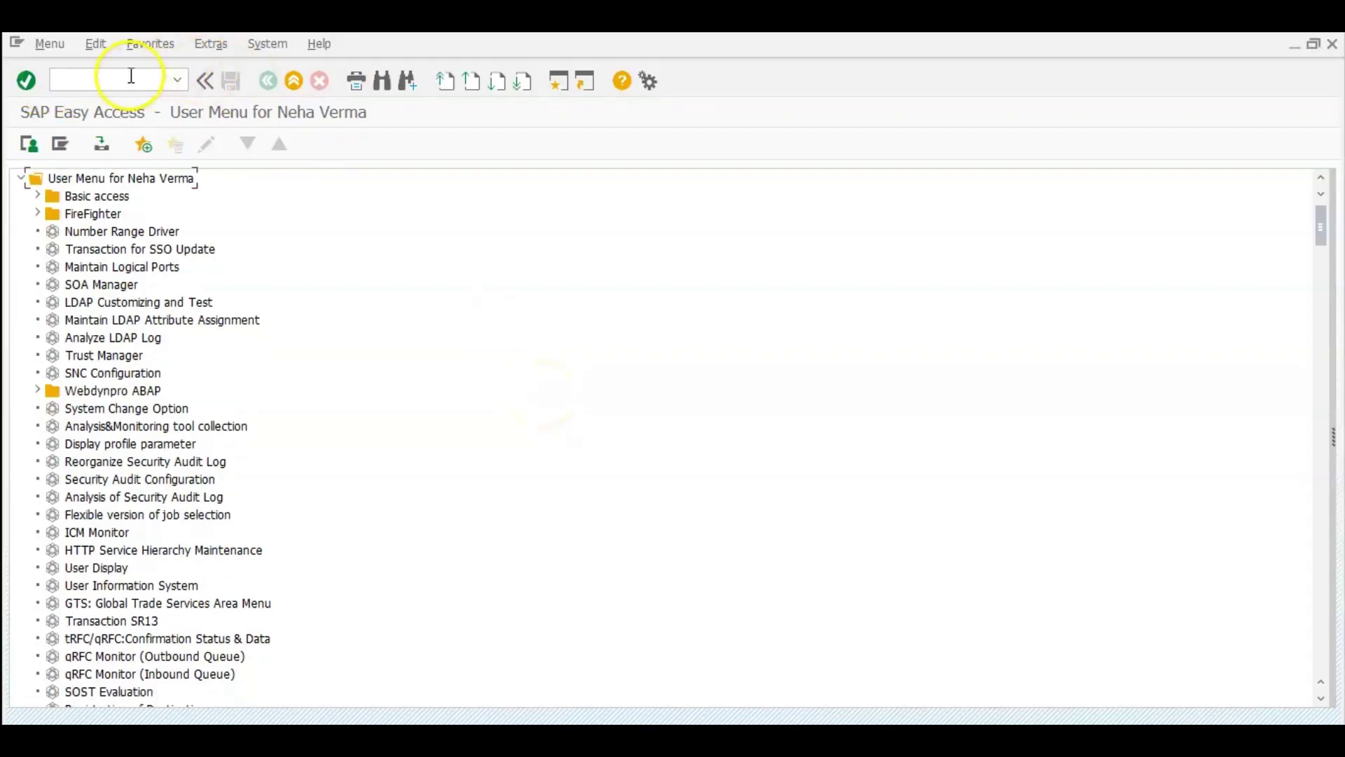
type("sm36")
Step: Open SM36 Define Background Job and bring up the Create Step 1 dialog
key("Return")
left_click(159, 145)
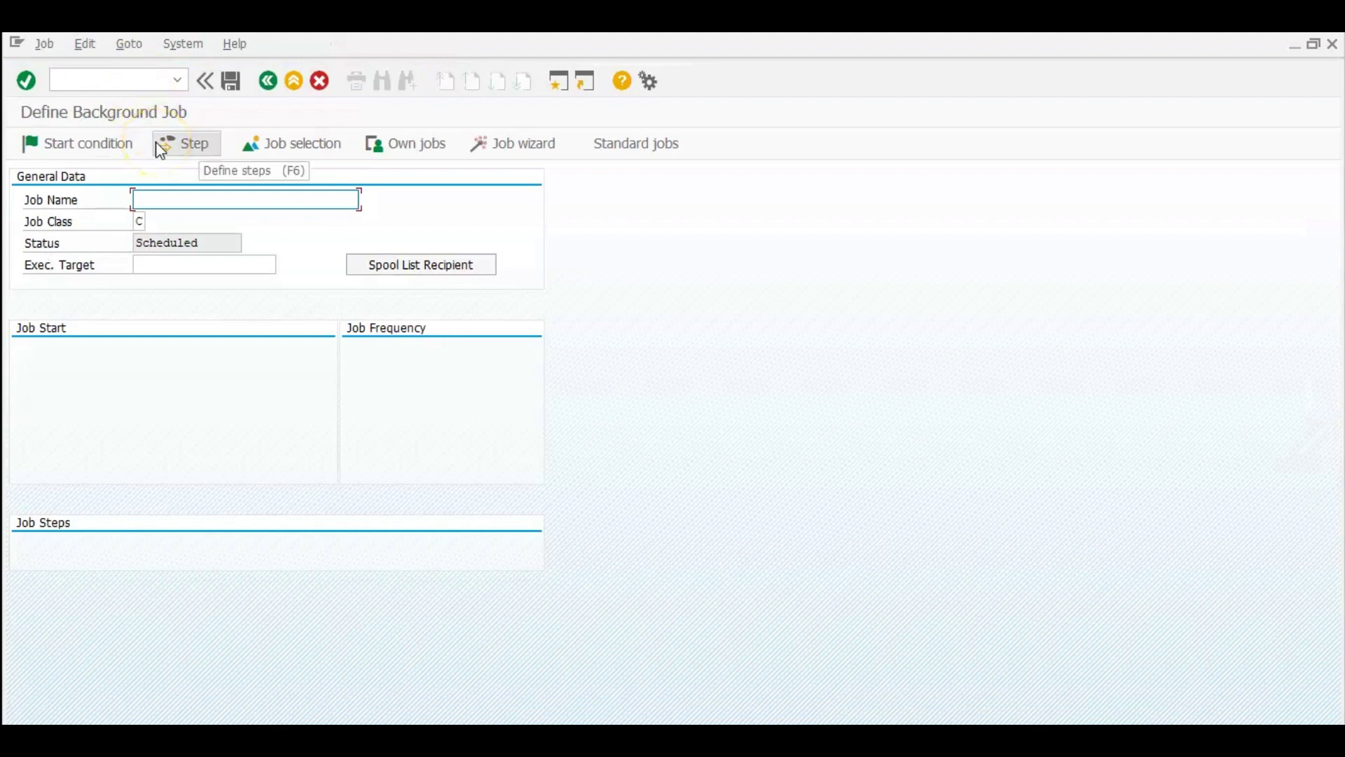
left_click(160, 145)
left_click(294, 170)
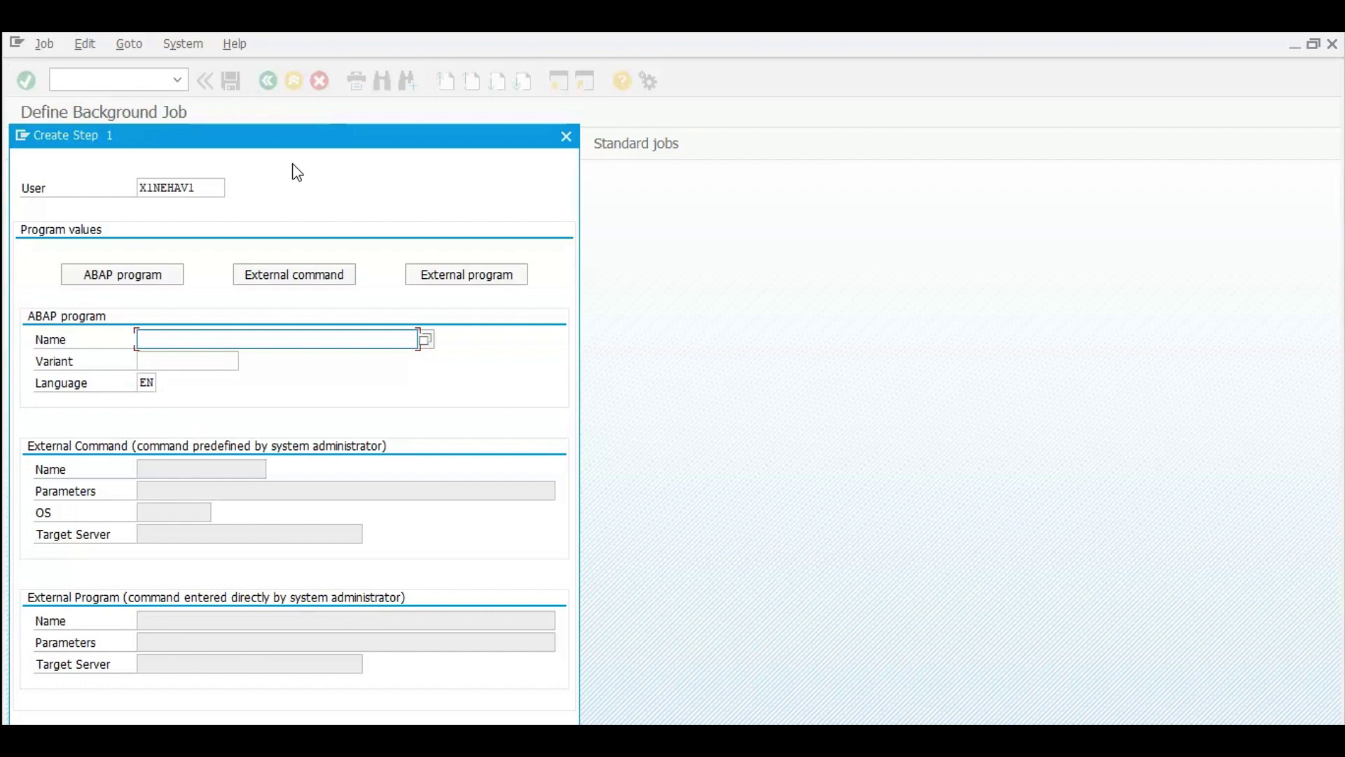
left_click(182, 337)
left_click_drag(332, 142, 348, 45)
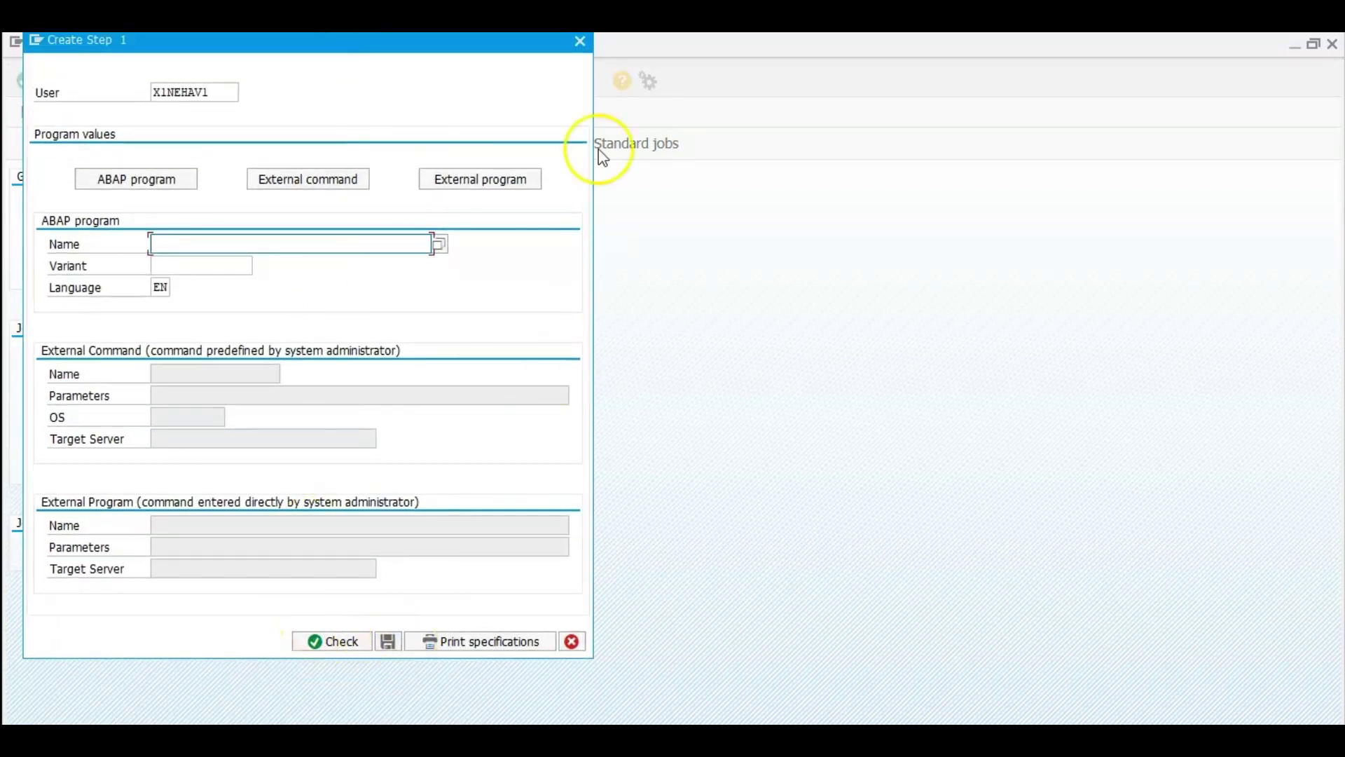
left_click(580, 43)
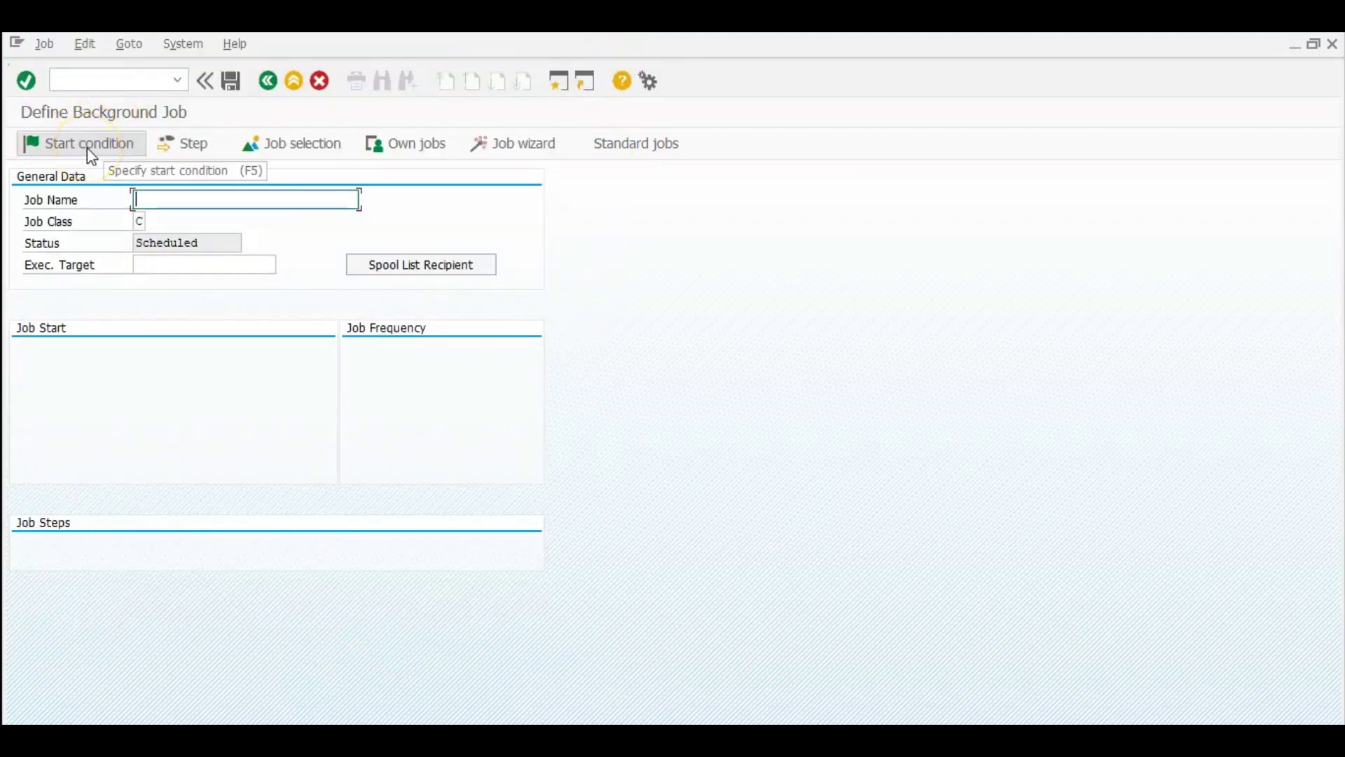
Step: Open the job's Start Time dialog and choose the Date/Time start option
left_click(88, 148)
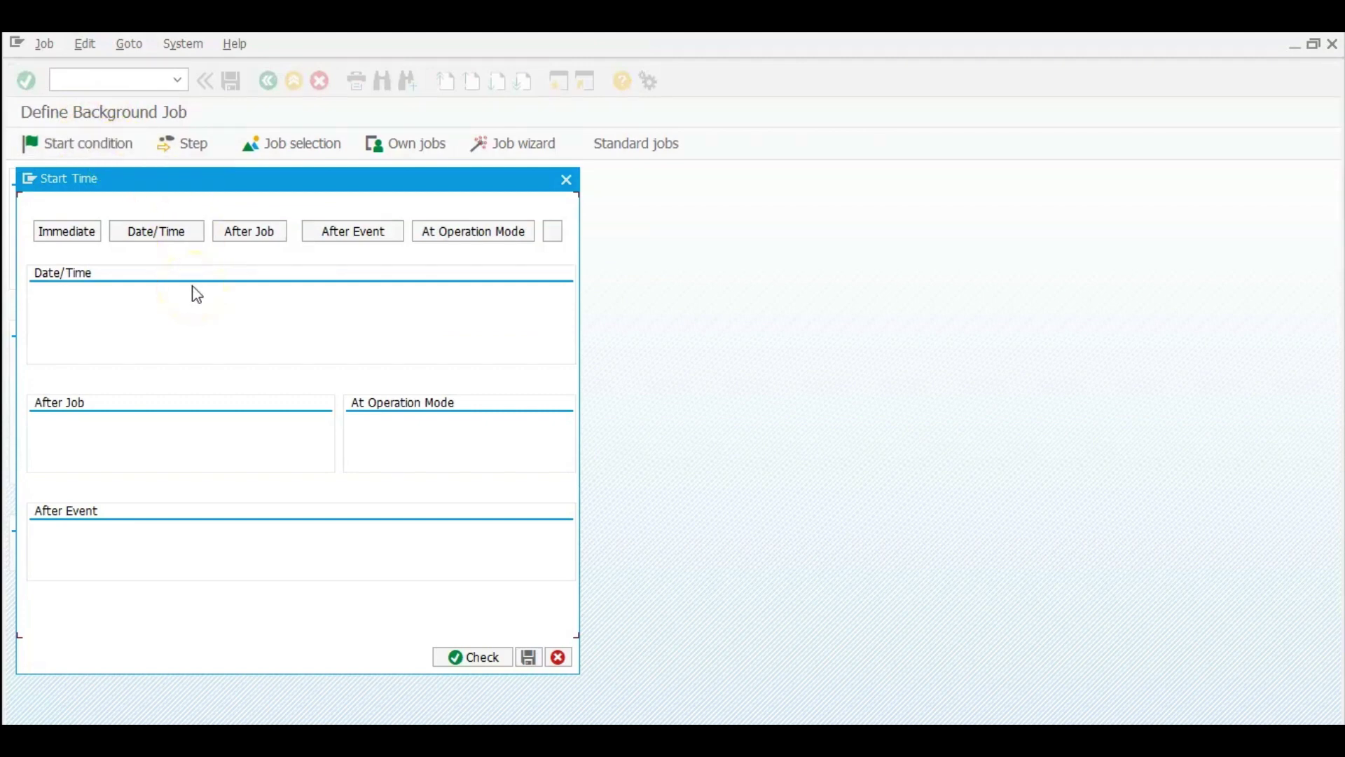
left_click(155, 232)
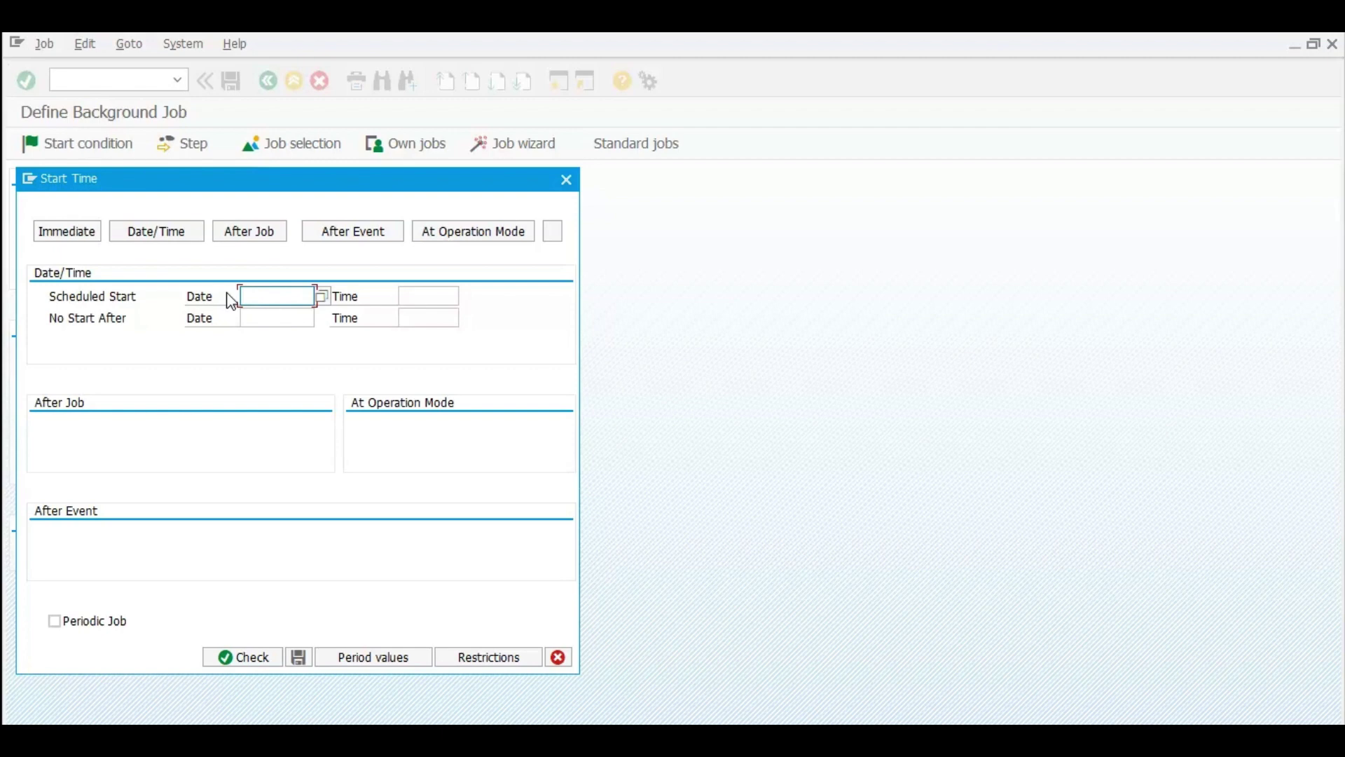
Step: Review Period Values and the Other period hours option, then cancel out of all dialogs
left_click(383, 656)
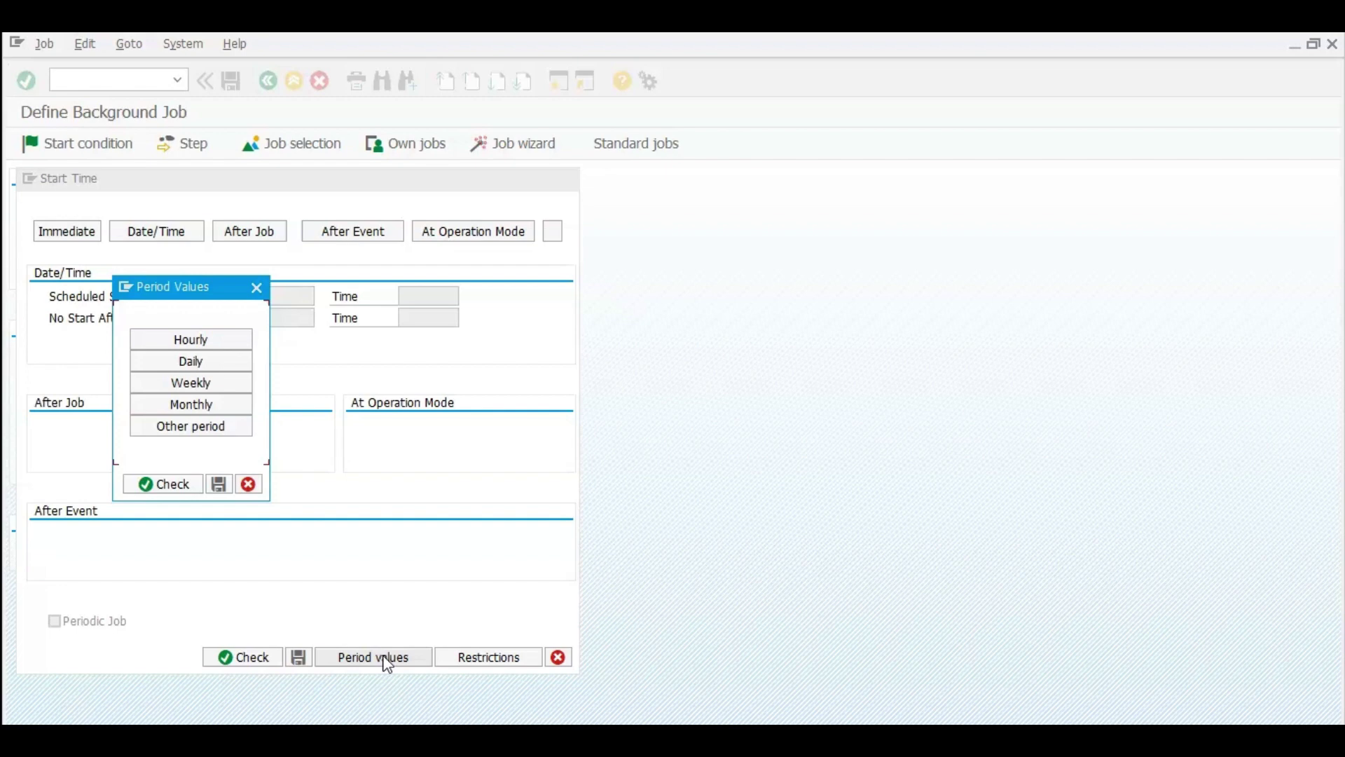
left_click(204, 431)
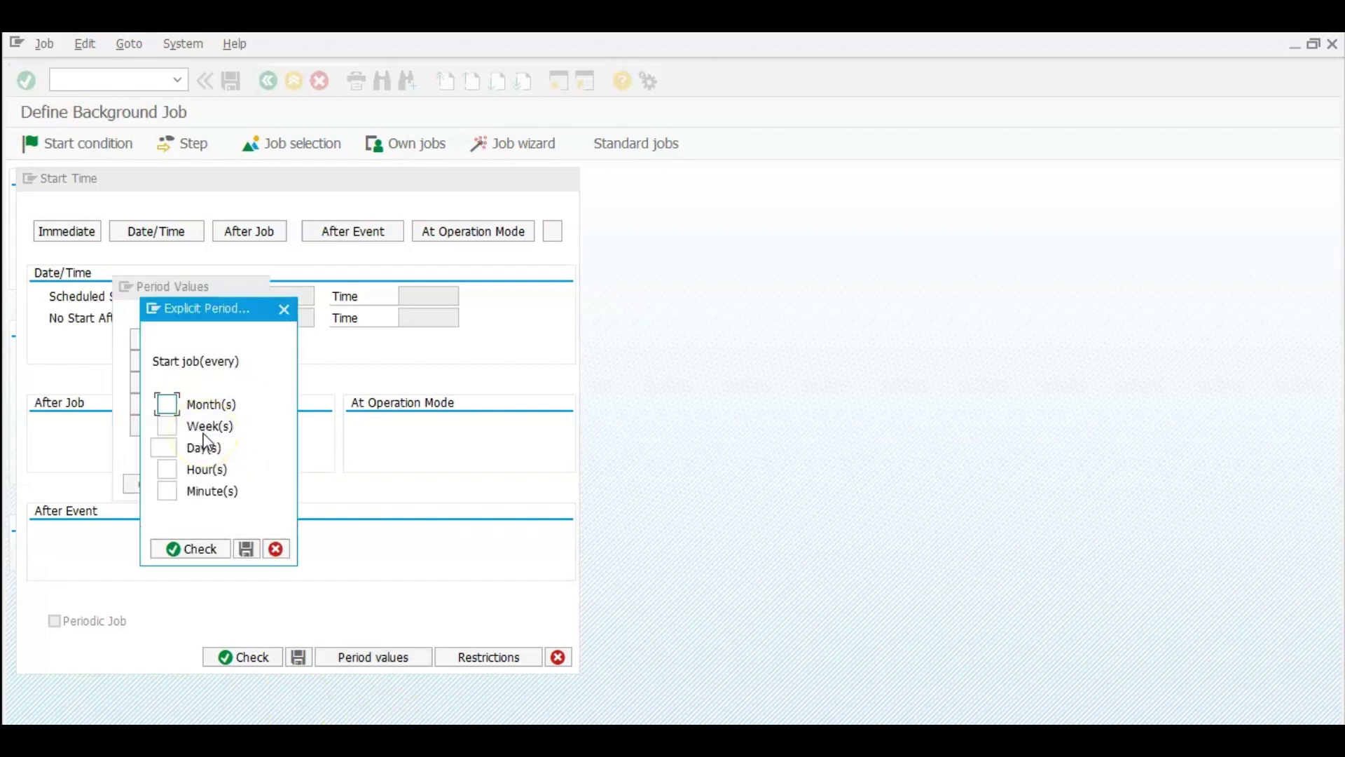
left_click(168, 471)
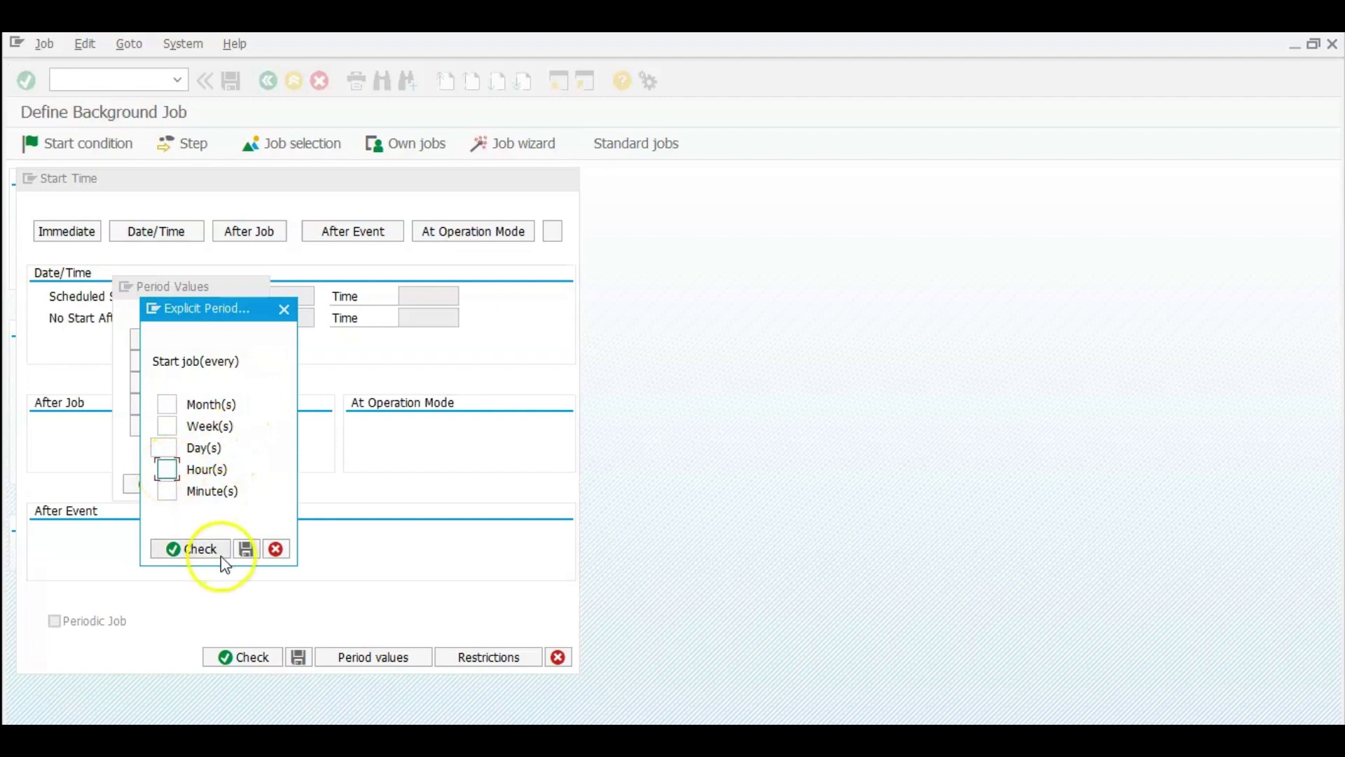
left_click(285, 309)
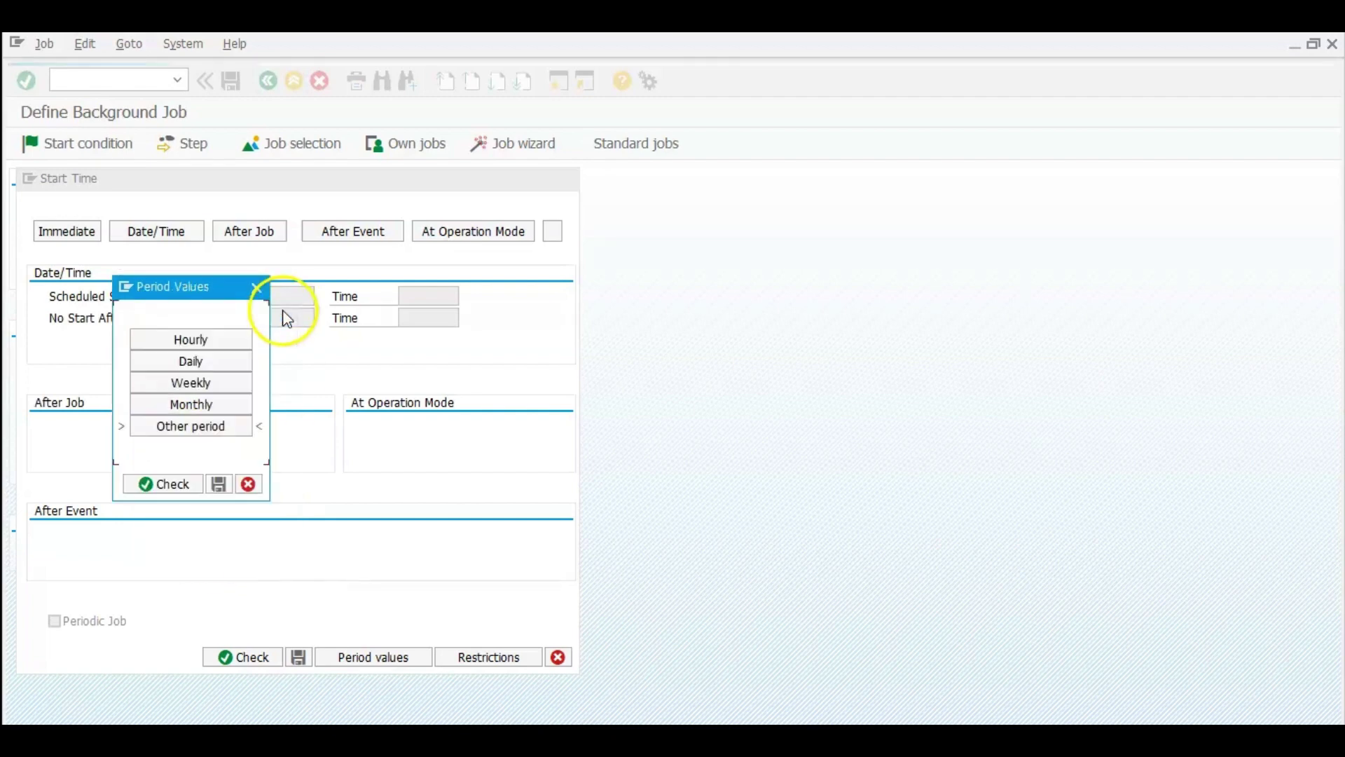
key("Escape")
key("Escape")
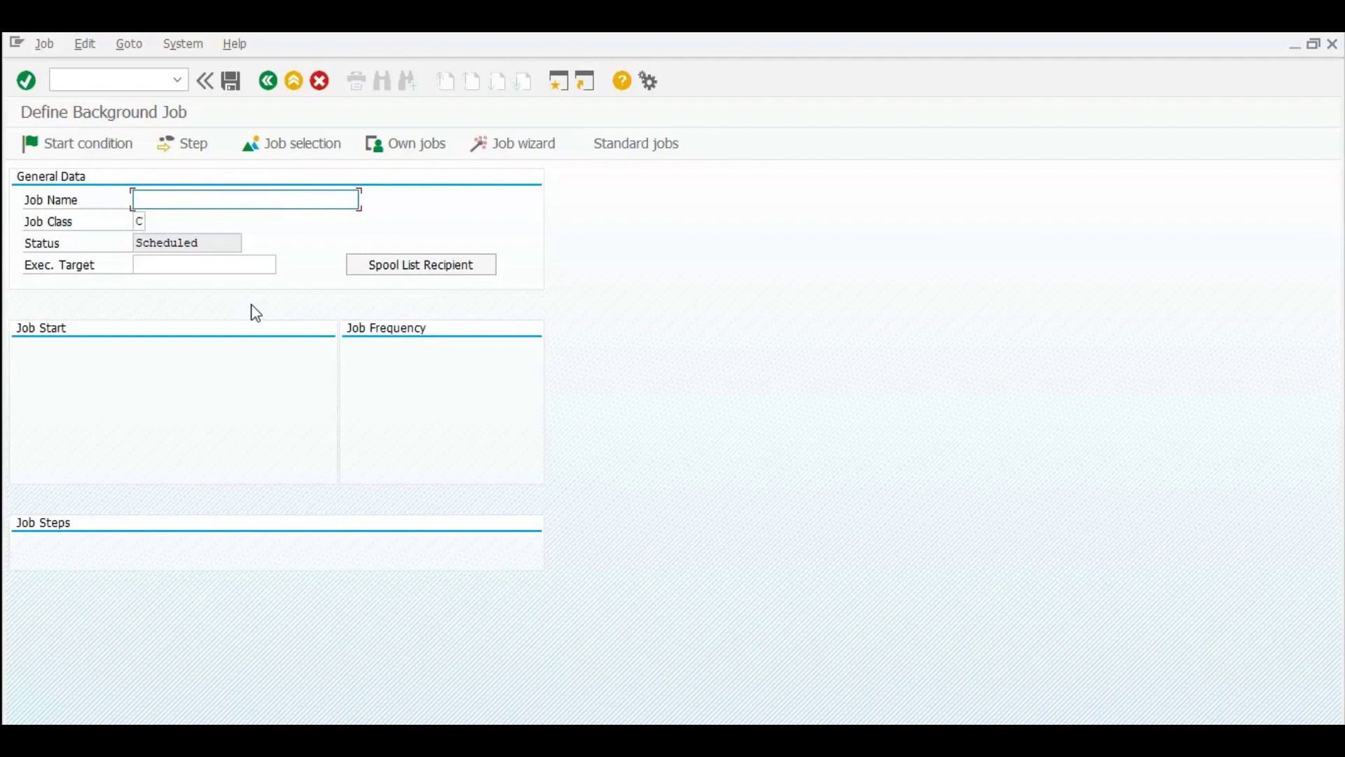